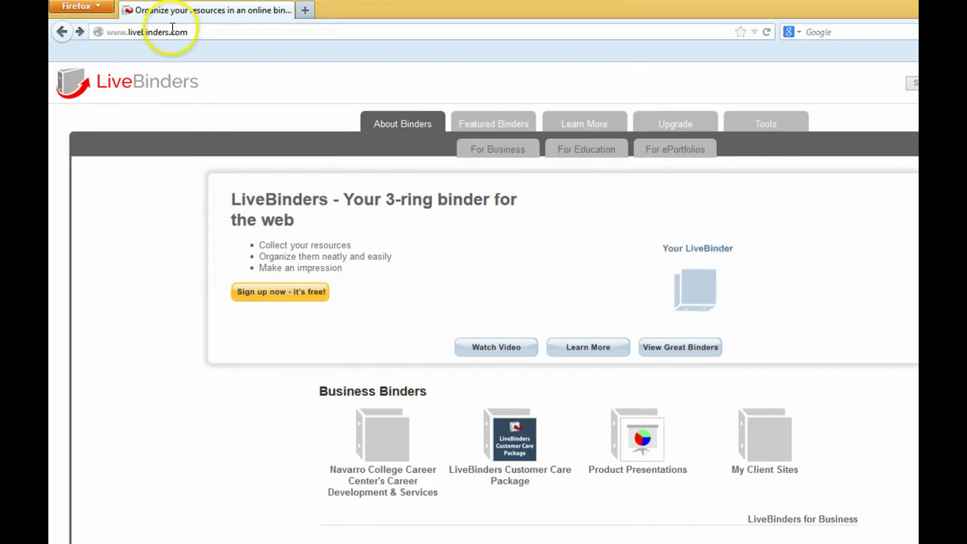
- Start a new blank binder and name it "Classroom Management Plan"
click(216, 240)
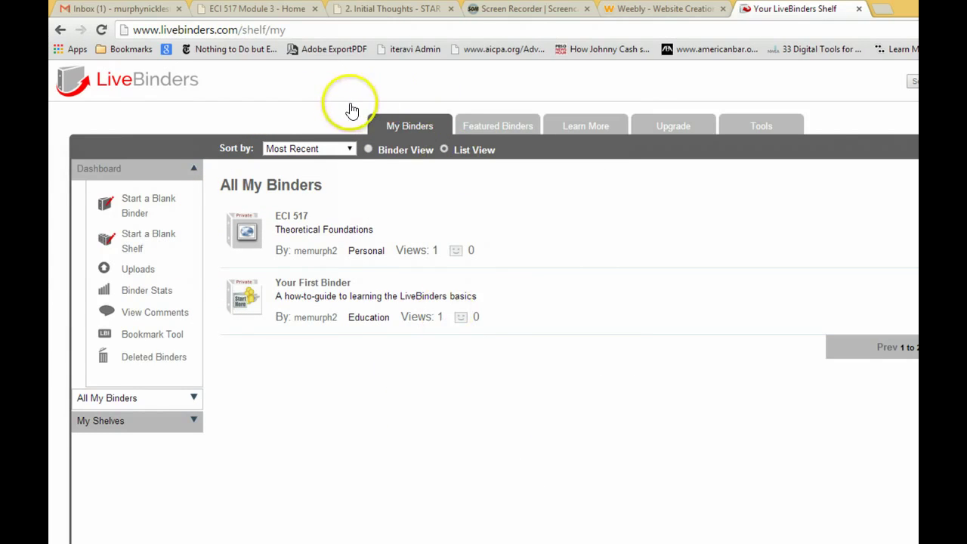
mouse_move(290, 225)
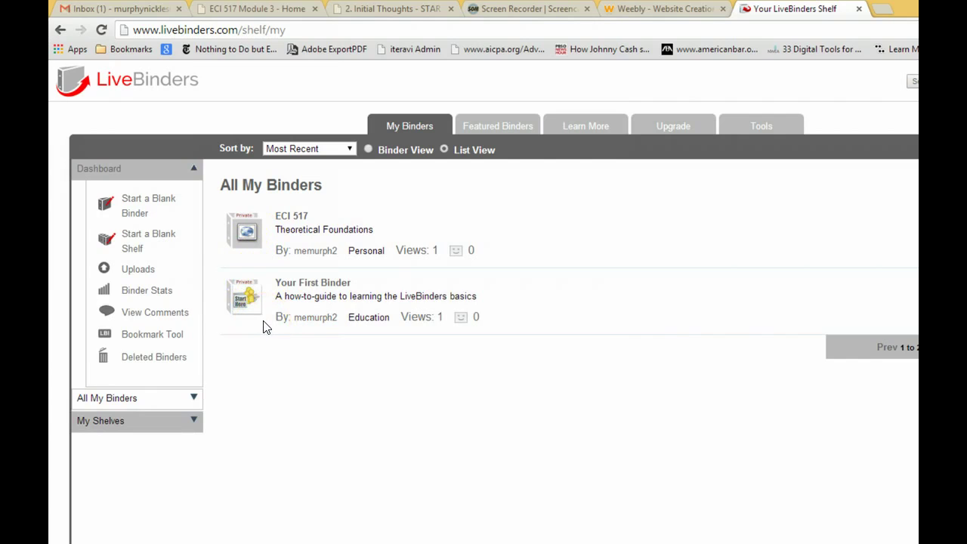
click(124, 201)
click(169, 184)
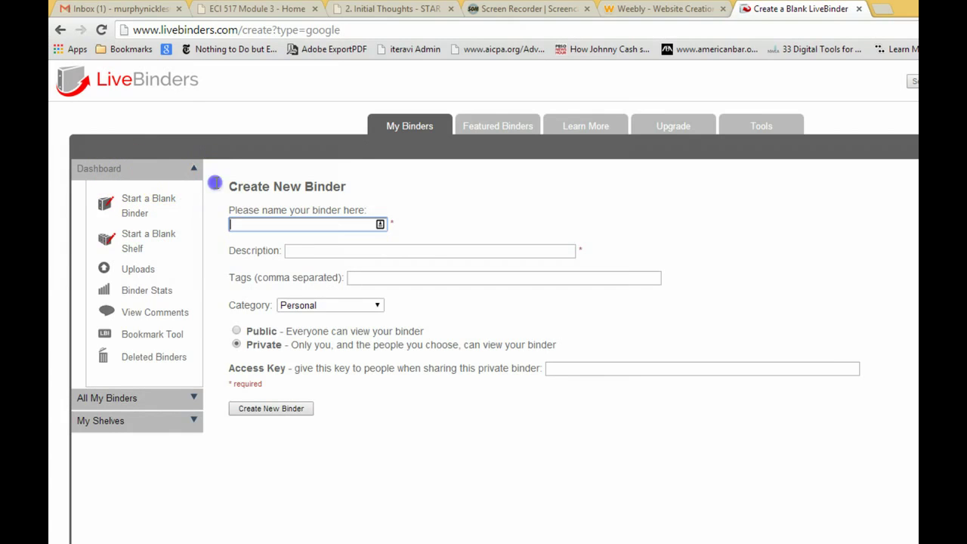
text(C)
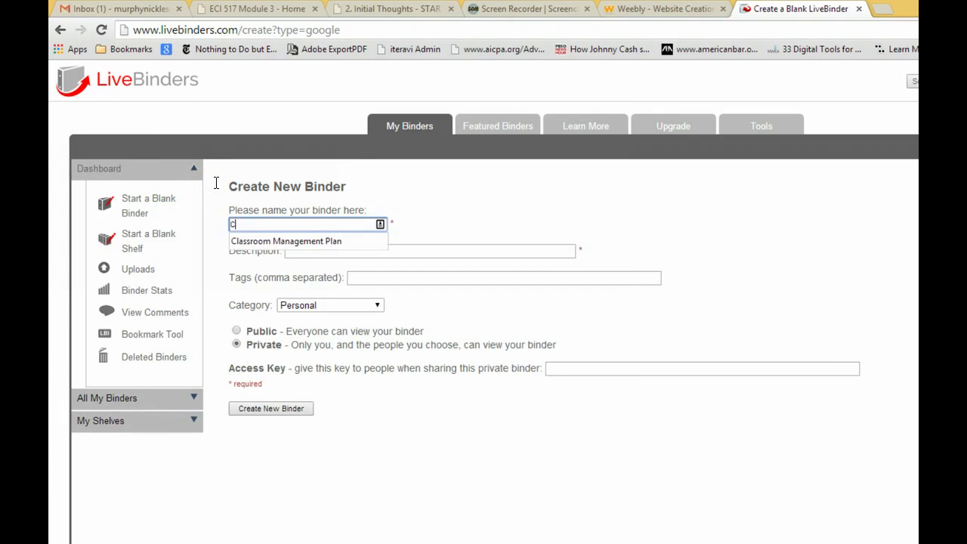
text(l)
key(Down)
key(Return)
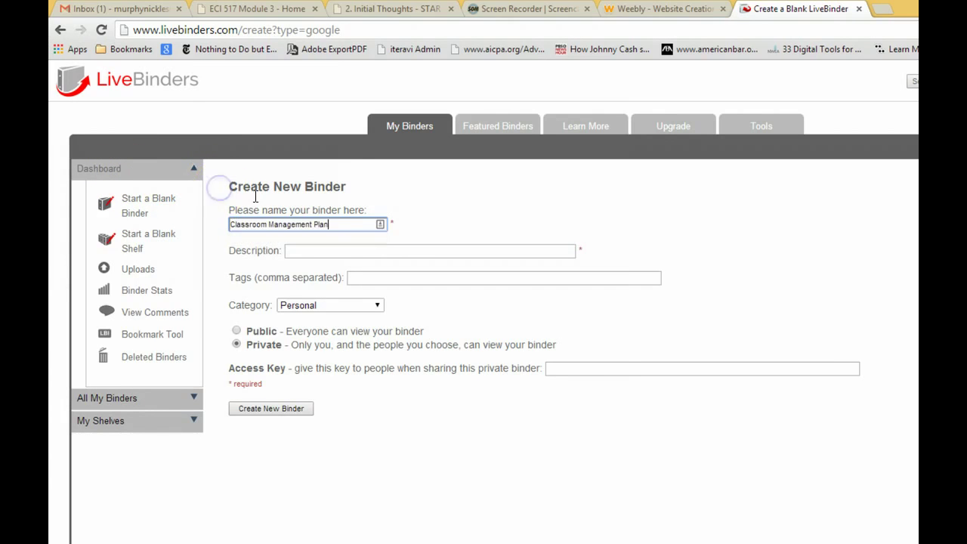
- Give the new binder the description "Classroom Plan" and the tag "classroom management"
key(Tab)
text(Cl)
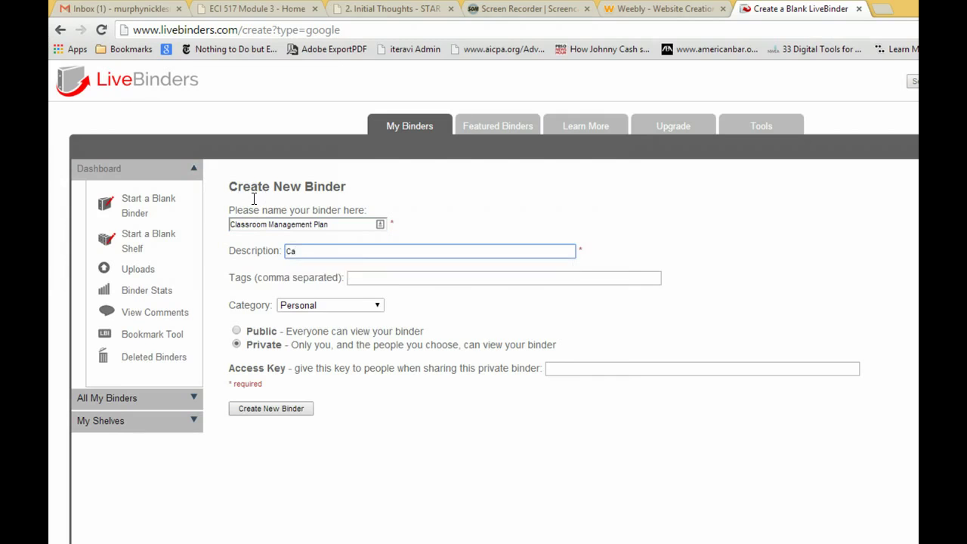
text(assroom )
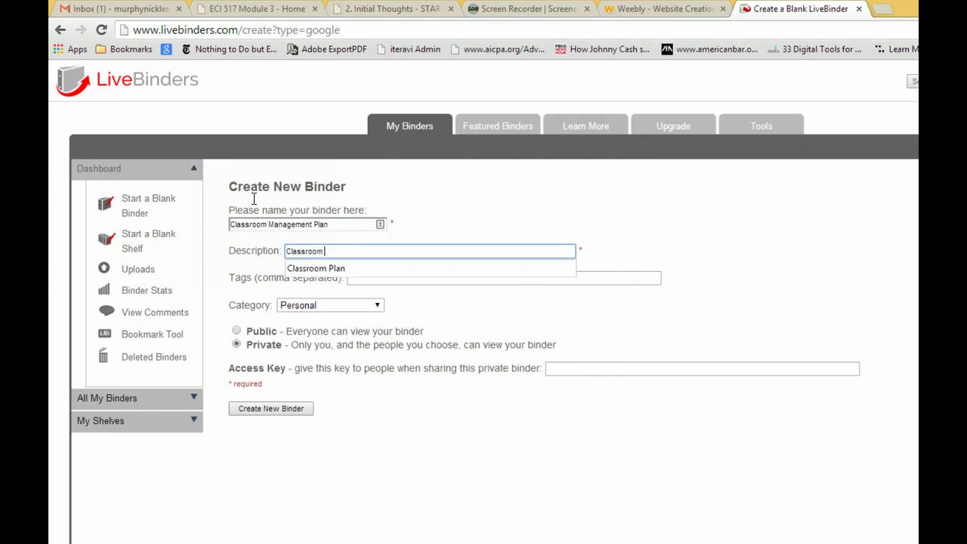
text(Plan)
key(Tab)
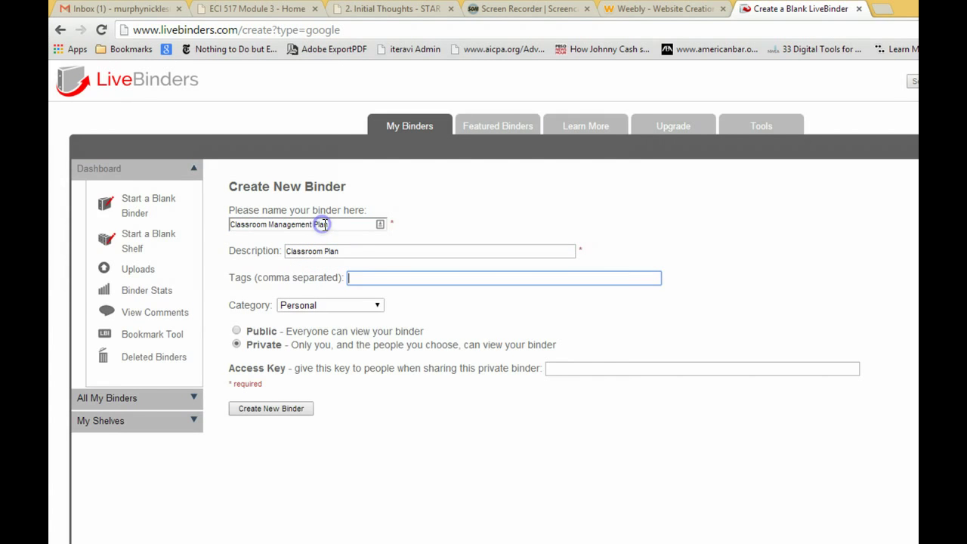
text(classroom management)
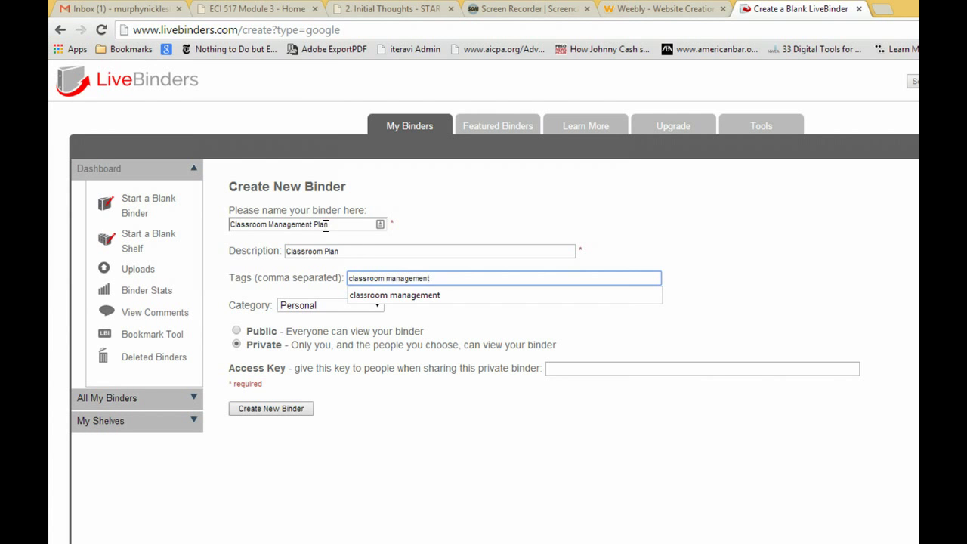
click(321, 274)
- Set the binder's visibility to Private, leave its access key empty, and create the binder
click(249, 276)
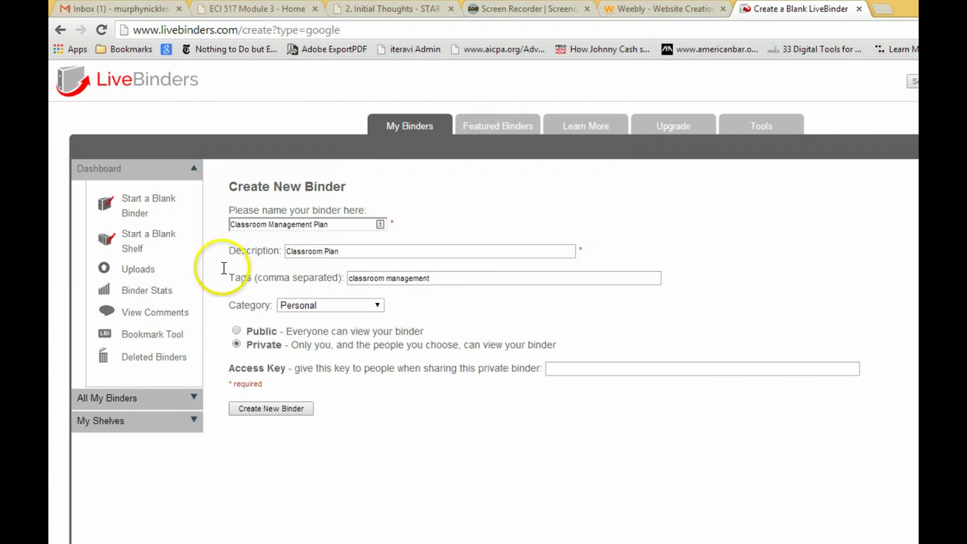
click(199, 267)
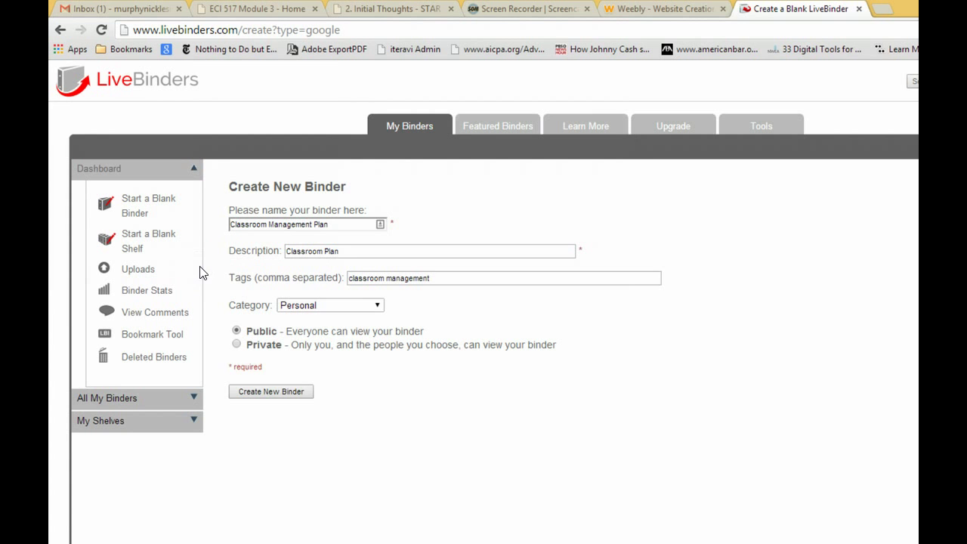
key(Down)
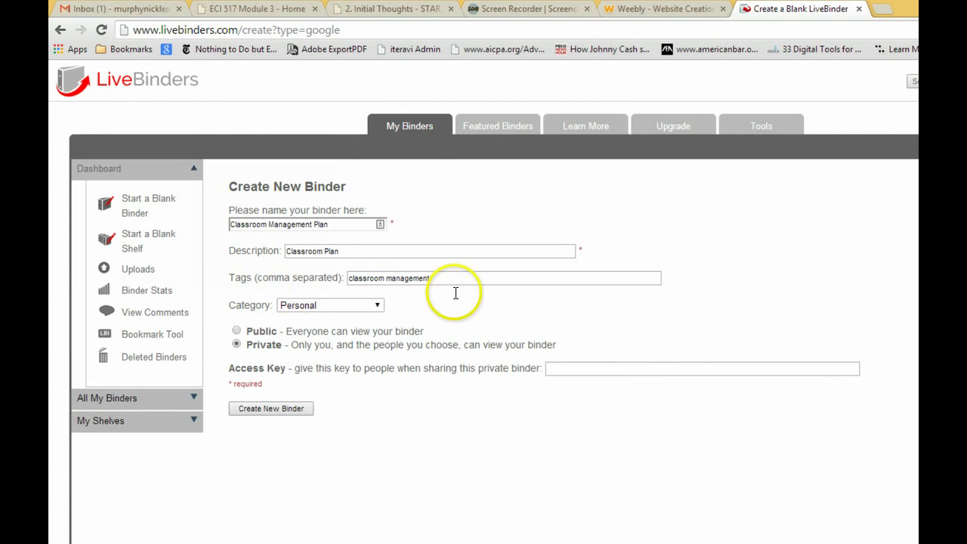
key(Tab)
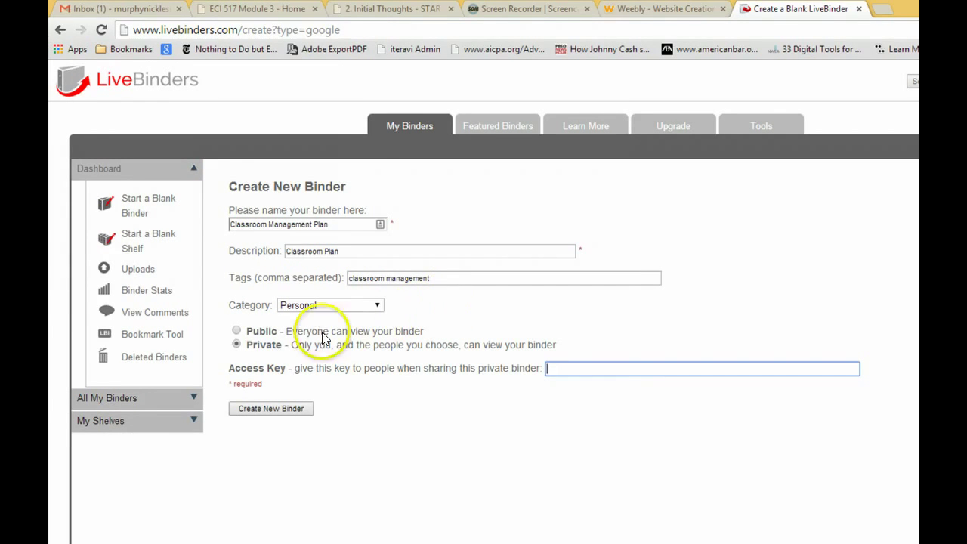
click(230, 332)
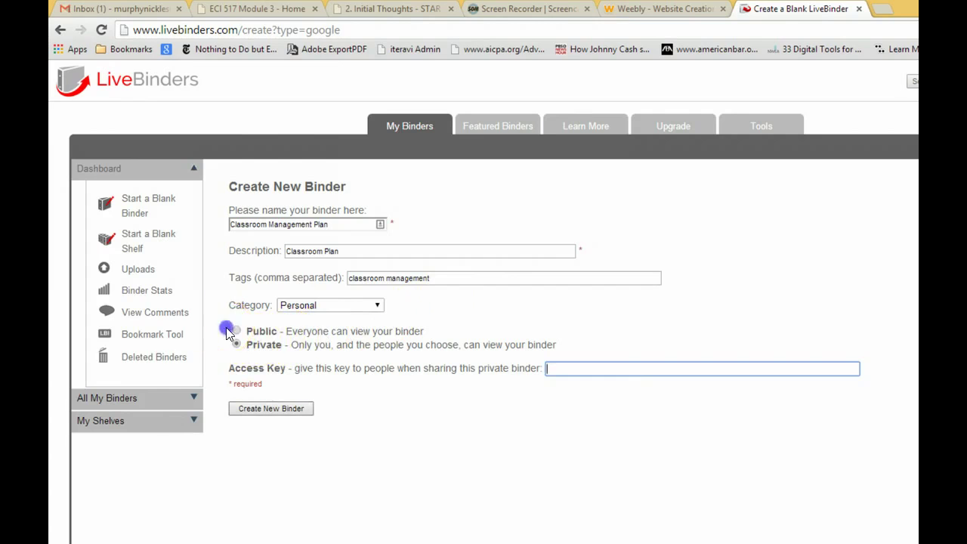
key(Return)
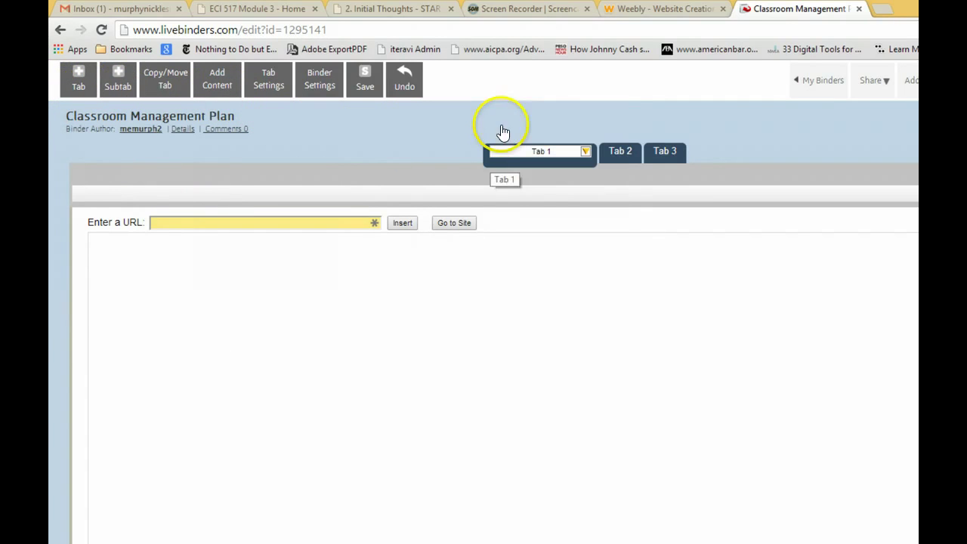
- Rename the first tab of the binder as "Initial Thoughts"
click(454, 122)
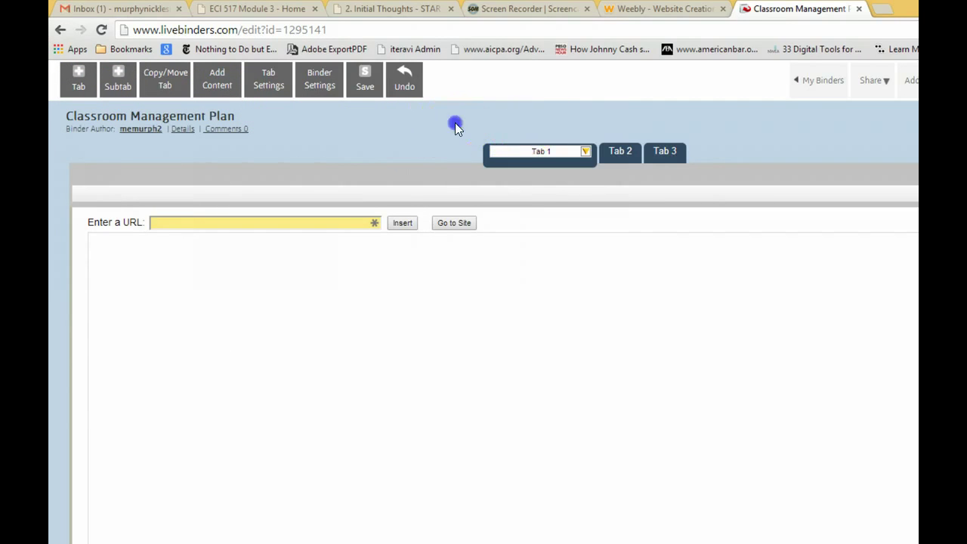
text(Initial Thoughts)
click(478, 132)
- Rename the second tab of the binder as "Resources"
click(618, 151)
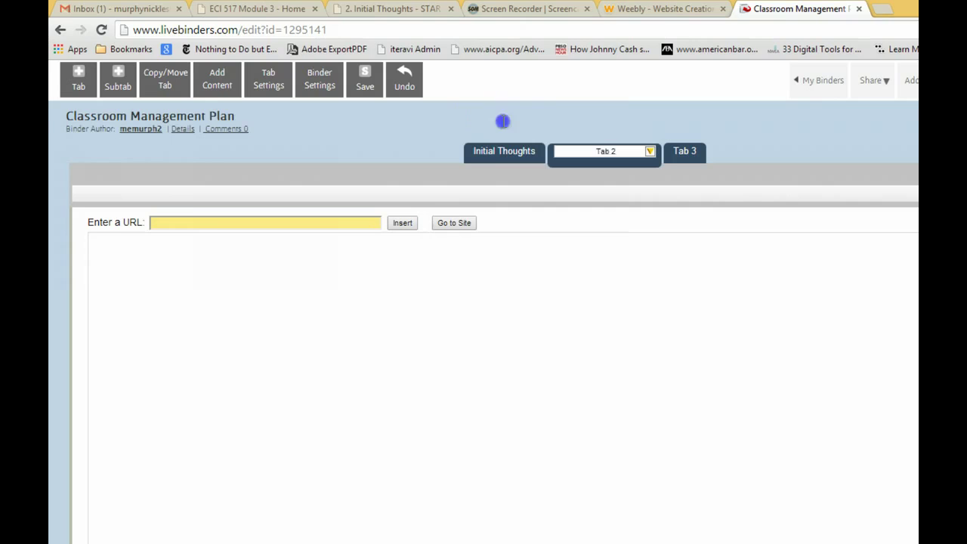
click(615, 151)
drag(615, 151, 599, 151)
key(BackSpace)
text(Resources)
key(Tab)
- Rename the third tab of the binder as "Management Plan"
click(552, 121)
text(Ca)
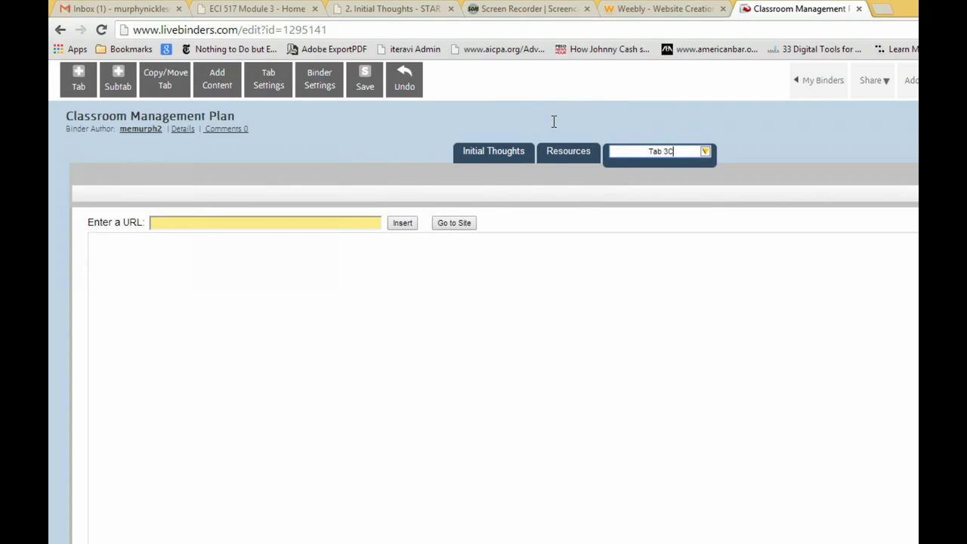
key(BackSpace)
key(BackSpace)
key(BackSpace)
key(BackSpace)
key(BackSpace)
text(Managmen)
key(BackSpace)
key(BackSpace)
key(BackSpace)
text(ement)
key(BackSpace)
key(BackSpace)
text(ent Plan)
click(511, 184)
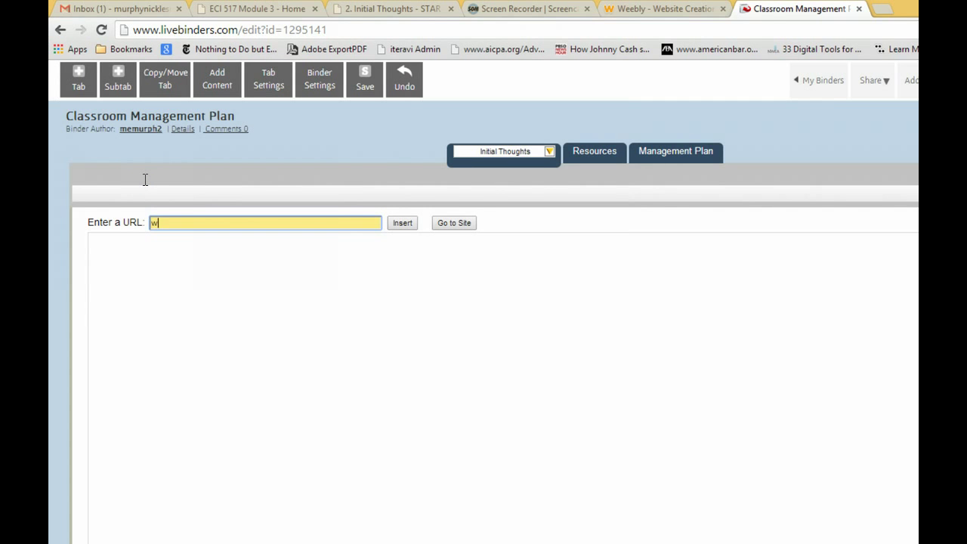
text(ww.ncsu.edu)
click(456, 226)
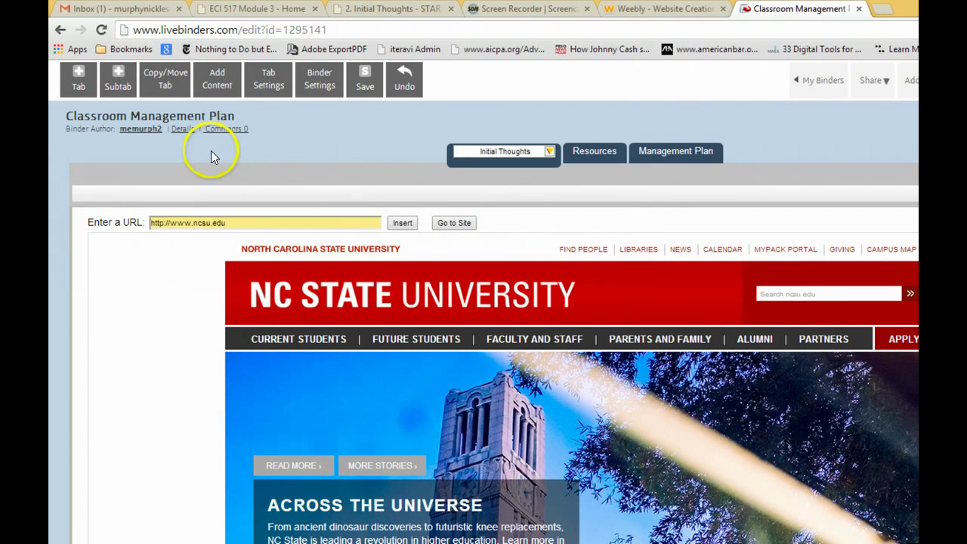
- Apply a text layout with a title and a text area to the Initial Thoughts tab
click(184, 67)
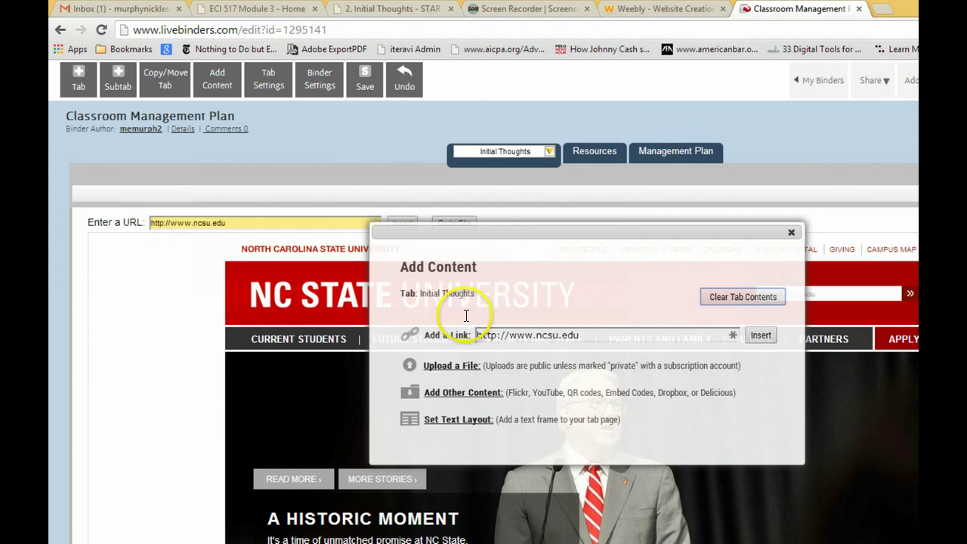
click(361, 339)
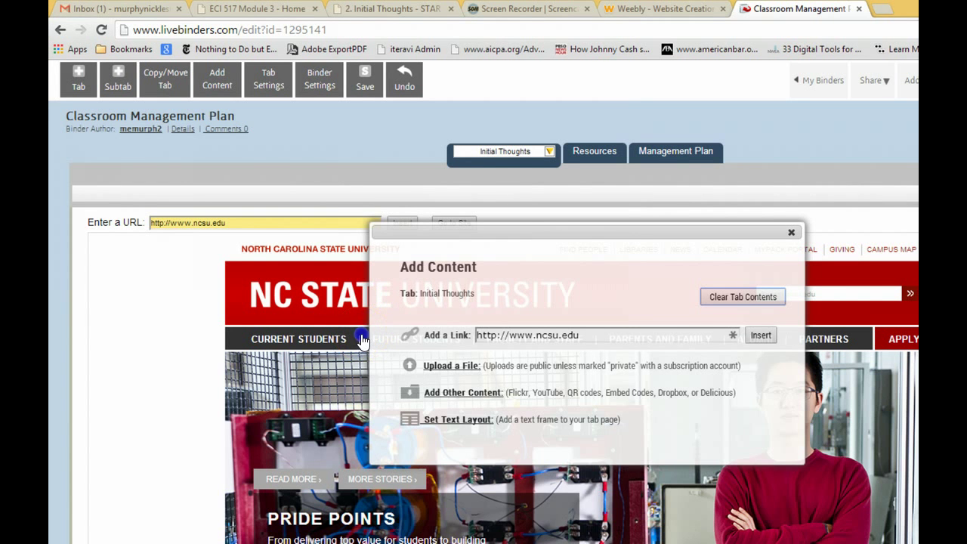
scroll(362, 342, down, 1)
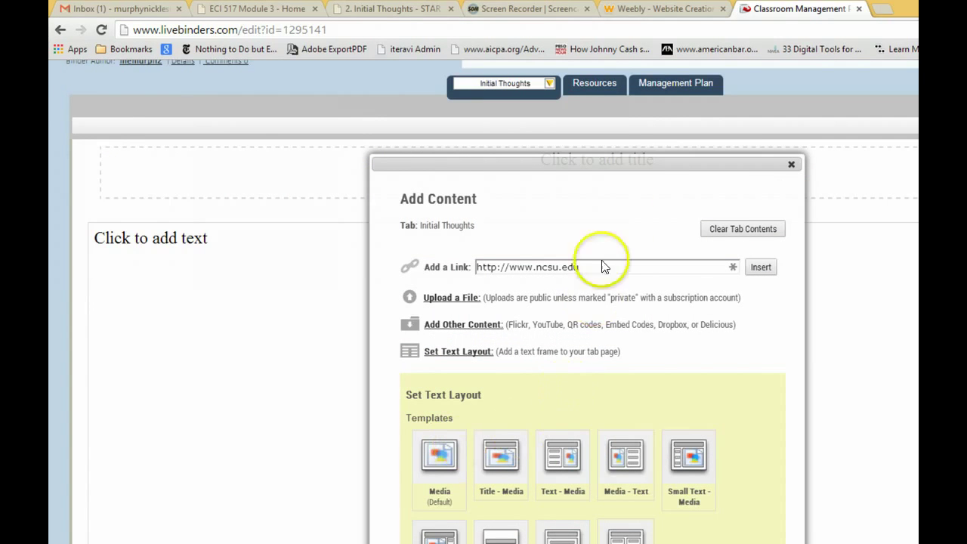
click(645, 133)
- Title the Initial Thoughts page with the author's first name in the possessive followed by "initial thoughts"
click(476, 171)
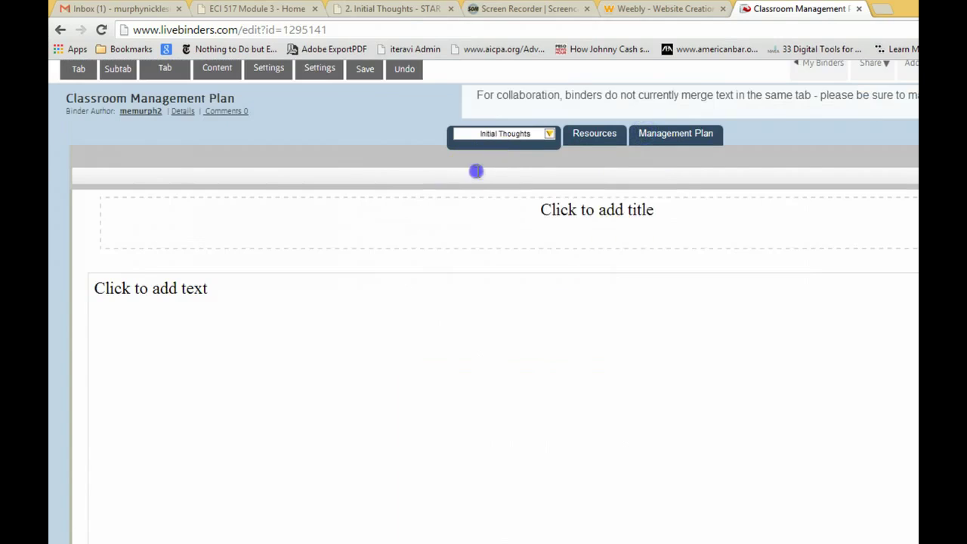
click(481, 185)
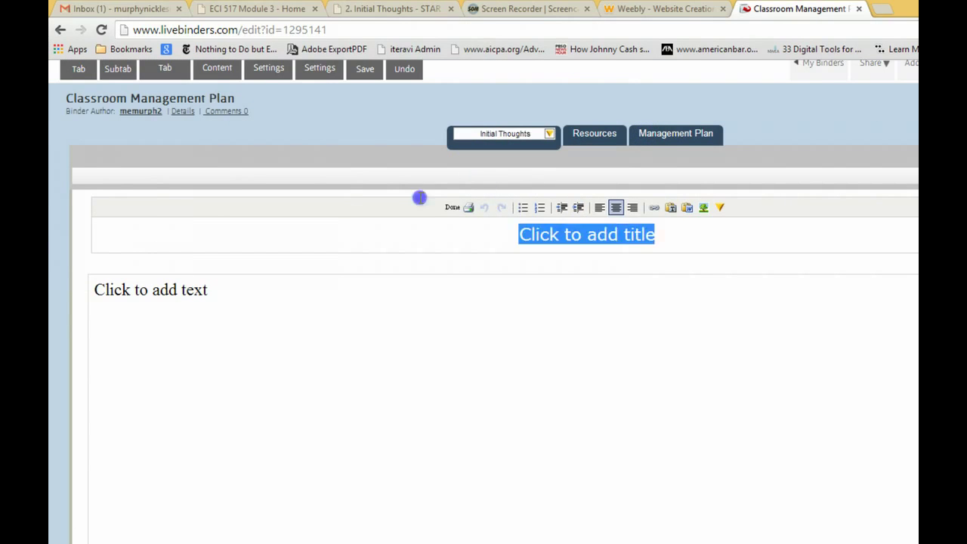
text(Ellen's inti)
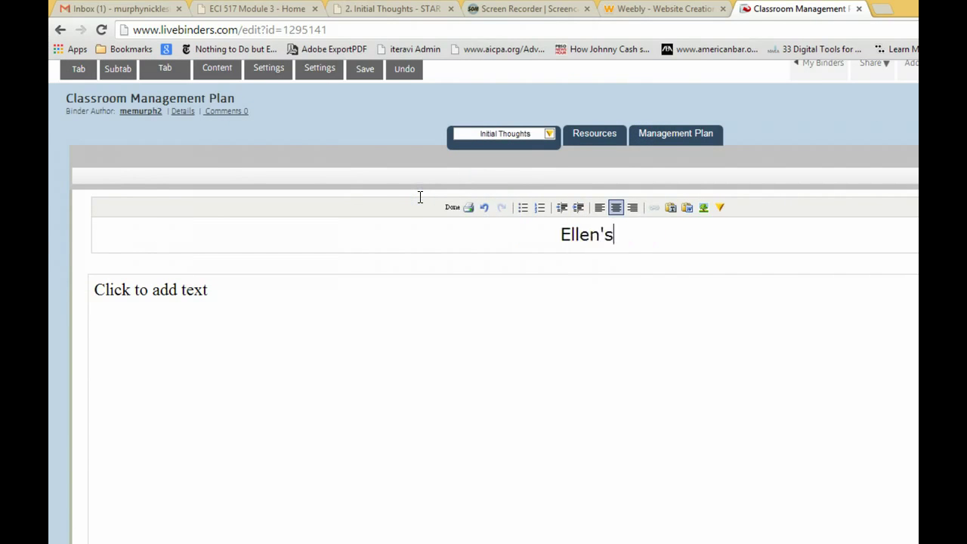
key(BackSpace)
key(BackSpace)
text(itial T)
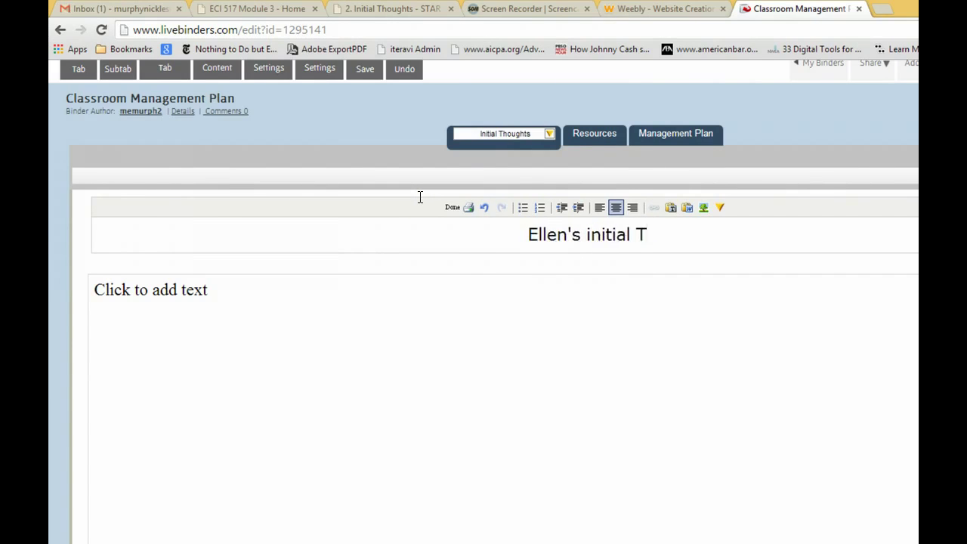
key(BackSpace)
text(thoug)
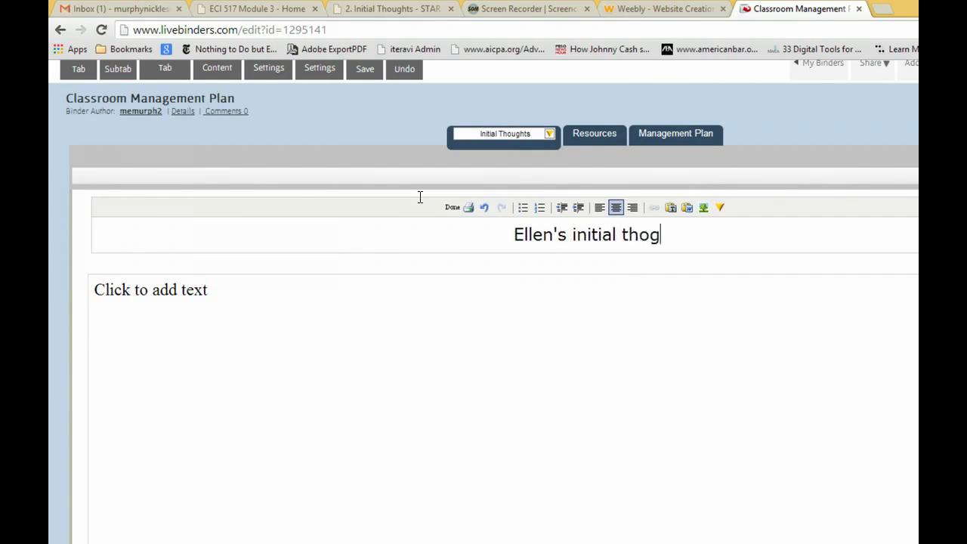
key(BackSpace)
text(ughts)
- Replace the placeholder in the text area with "And I can begin adding my content."
click(225, 290)
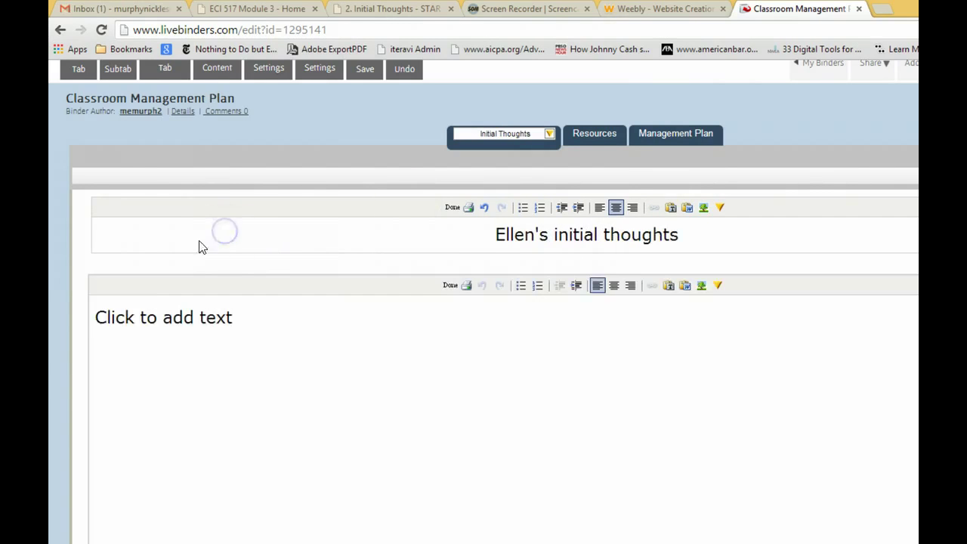
drag(234, 316, 94, 317)
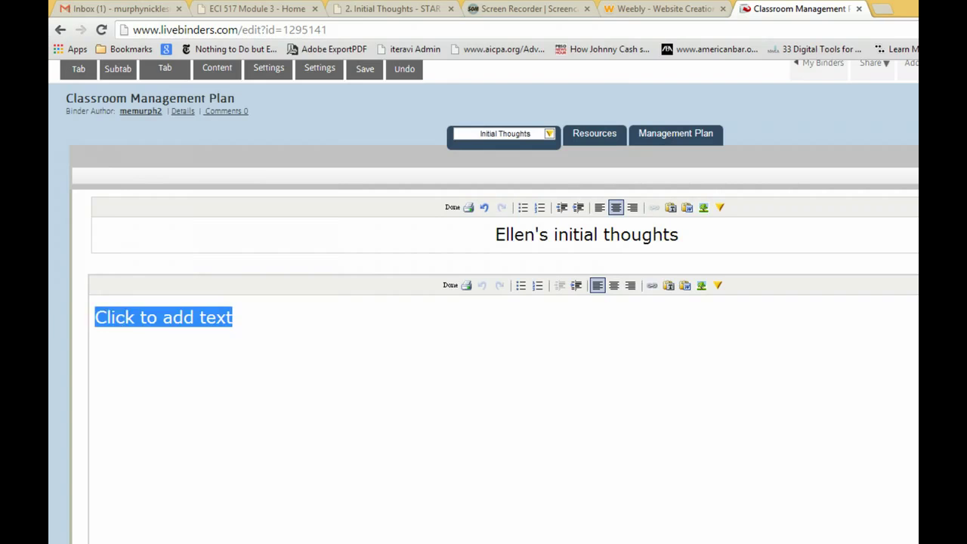
text(And I can begin)
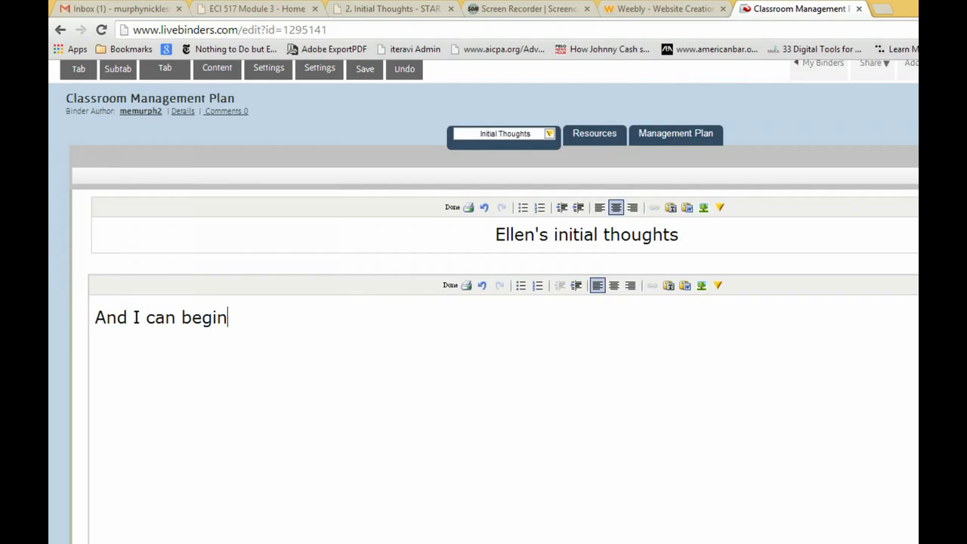
text( adding my conte)
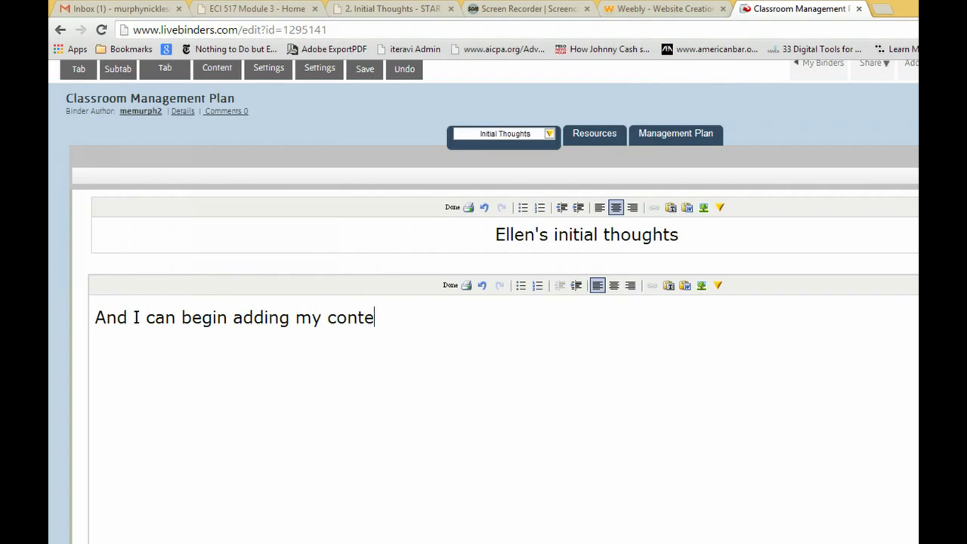
text(nt.)
- View the Resources and Management Plan tabs and bring up the options for the Management Plan tab
click(593, 133)
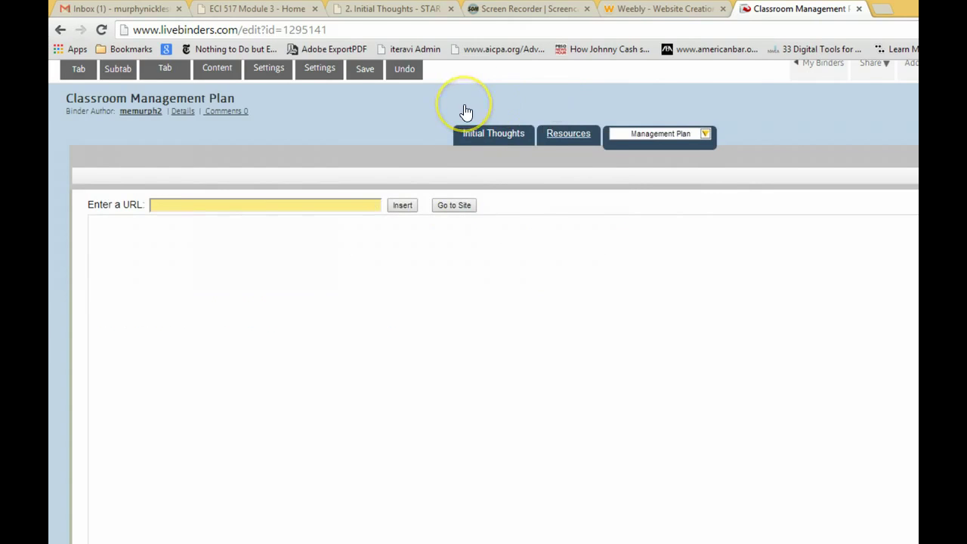
click(520, 111)
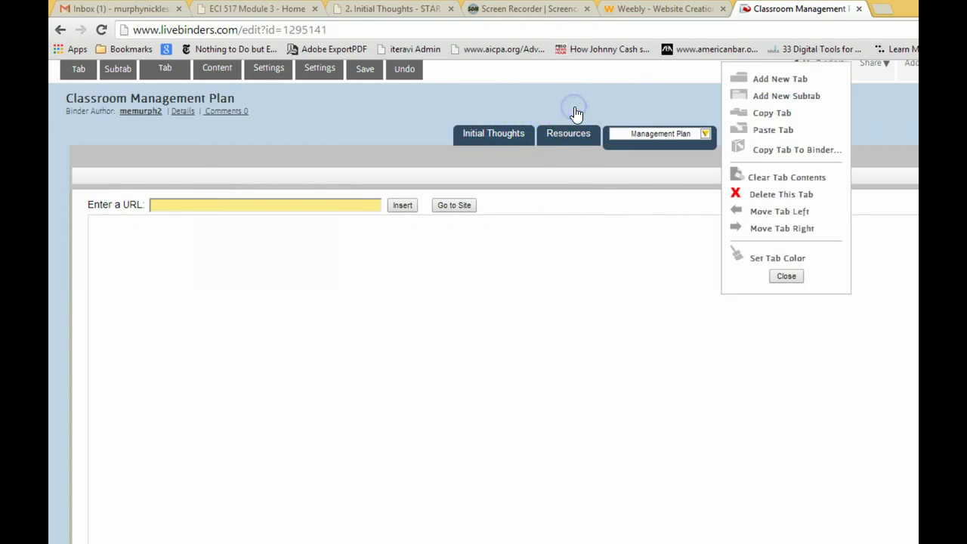
click(485, 107)
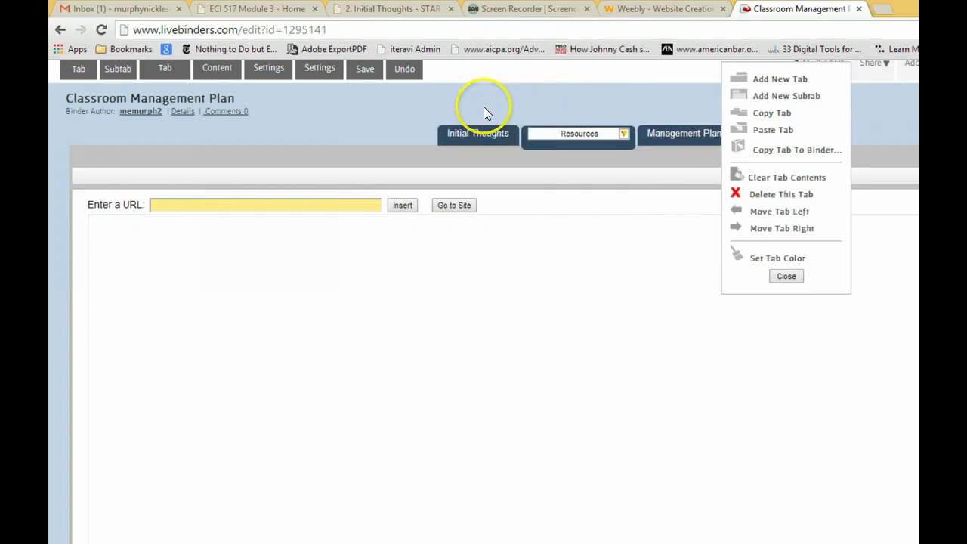
- Add a new tab after the Resources tab and name it "Additional Resources"
click(511, 108)
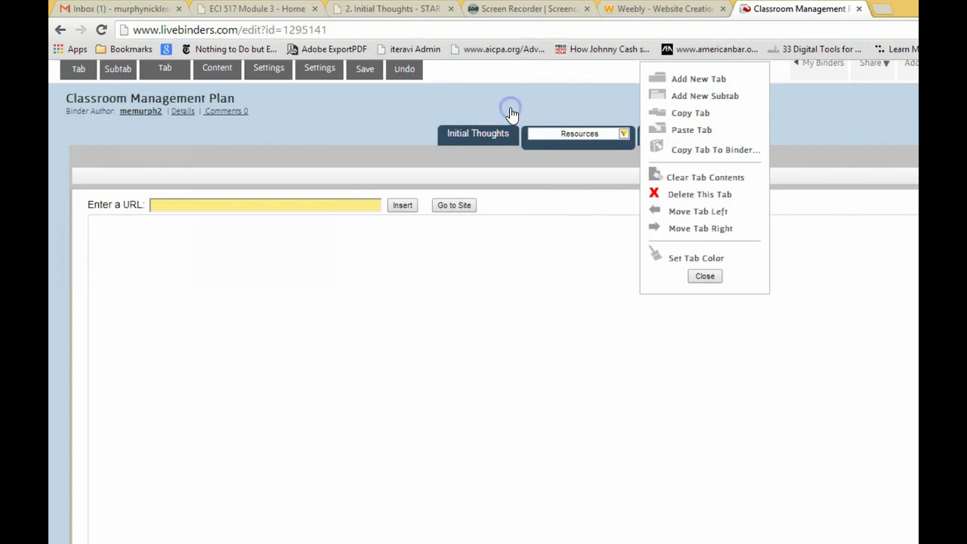
click(547, 67)
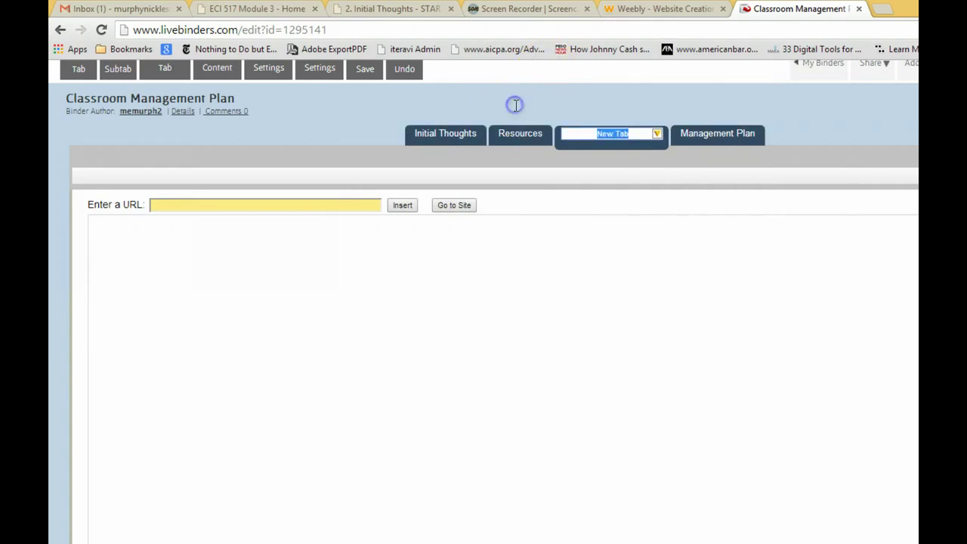
text(Additional Resources)
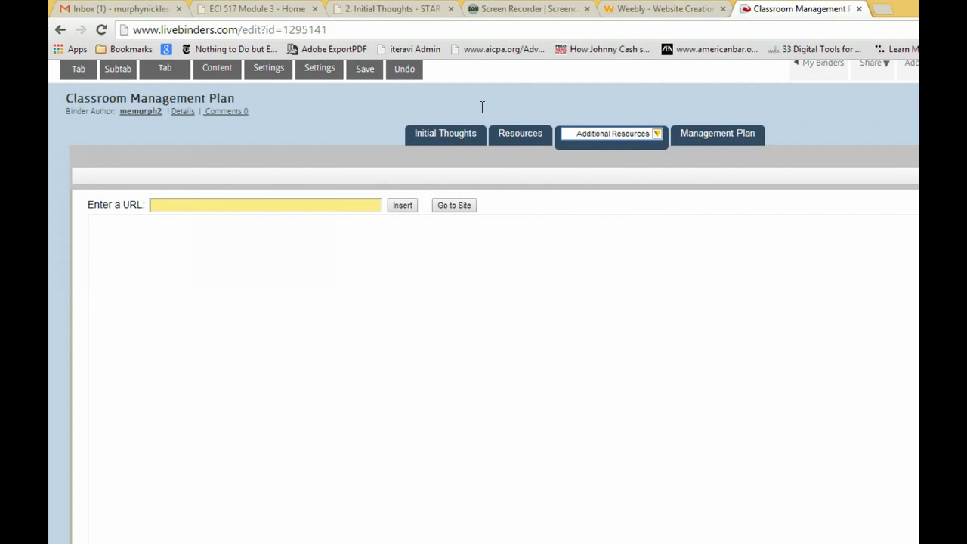
- Move the Additional Resources tab ahead of the Resources tab and back to its place after it
click(656, 134)
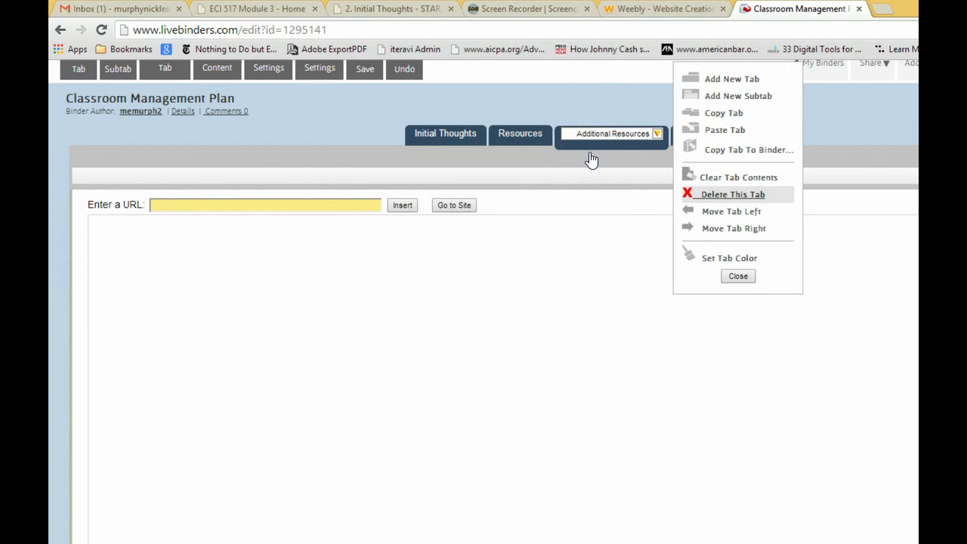
click(722, 211)
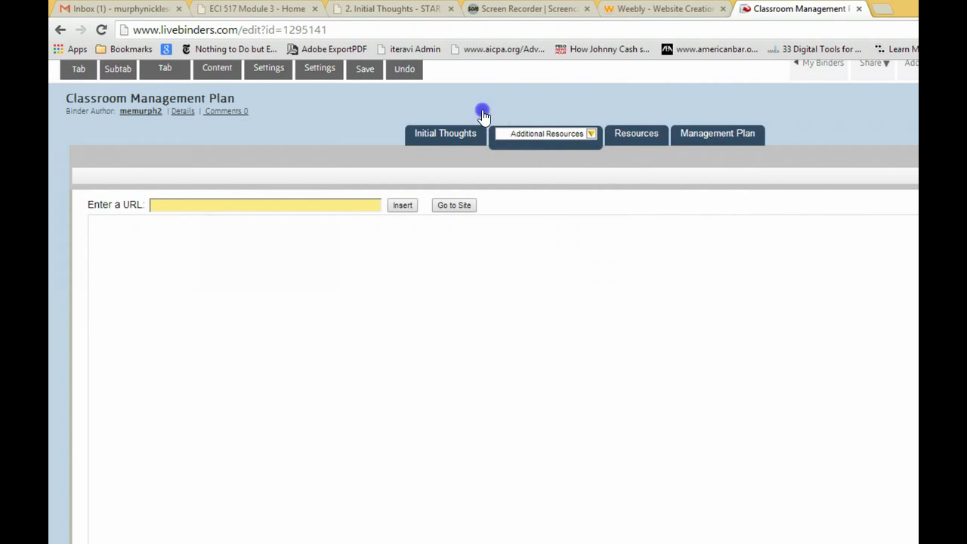
click(591, 134)
click(667, 228)
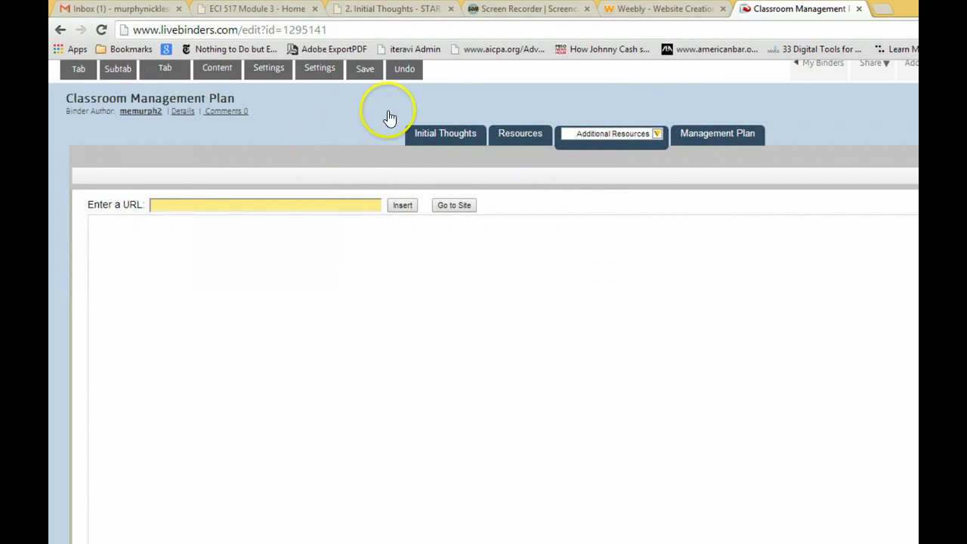
- Add a subtab under the Resources tab and name it "Websites"
click(403, 205)
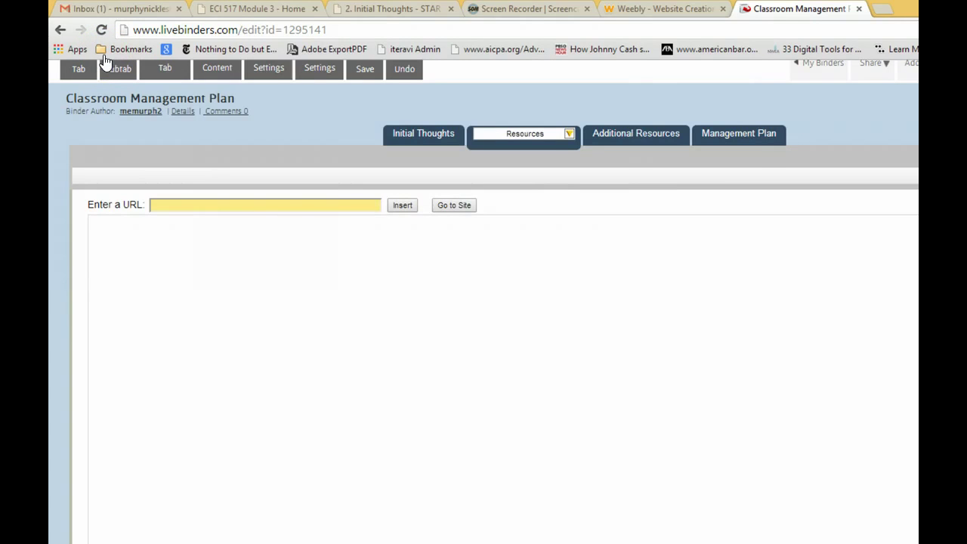
click(103, 64)
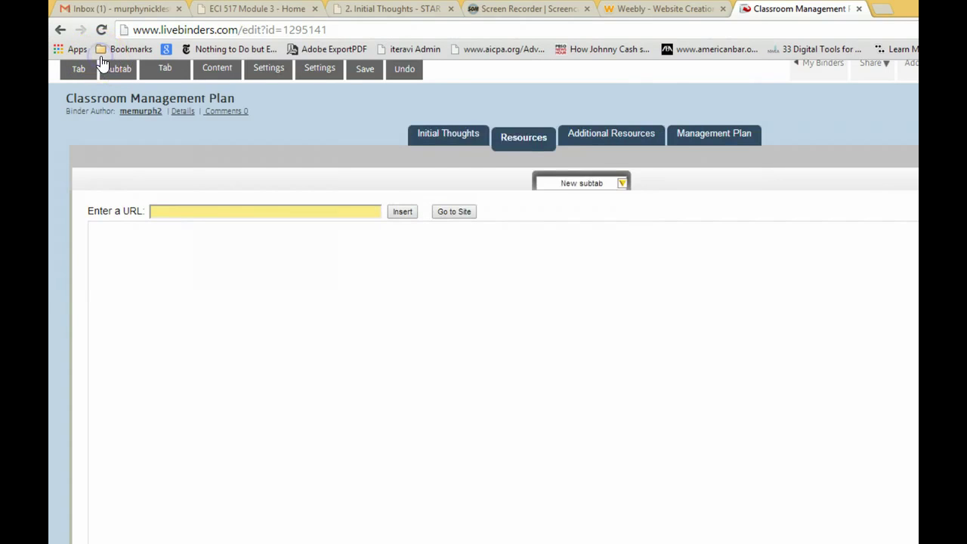
click(496, 147)
text(Webs)
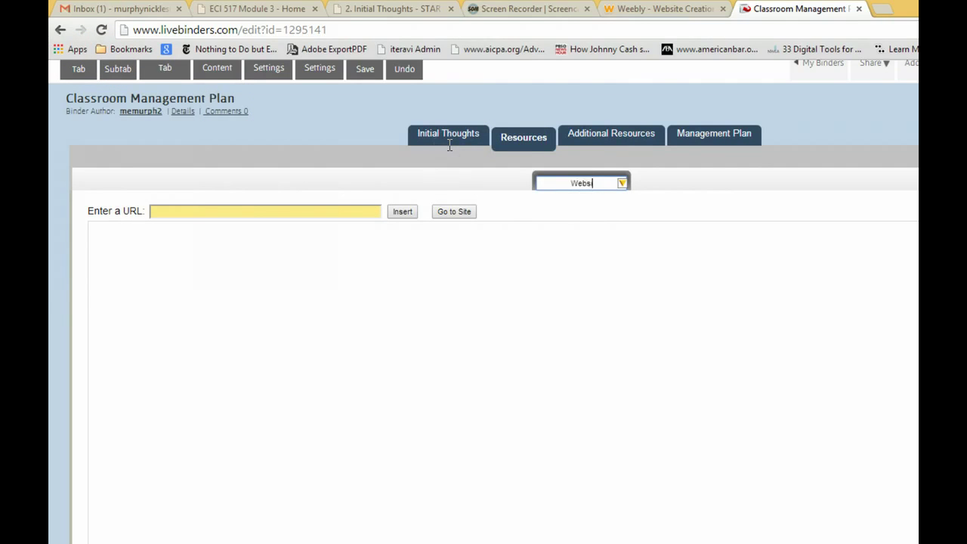
text(ites)
- Add a second subtab under the Resources tab, before Websites, and name it "Articles"
click(435, 132)
click(430, 117)
click(115, 67)
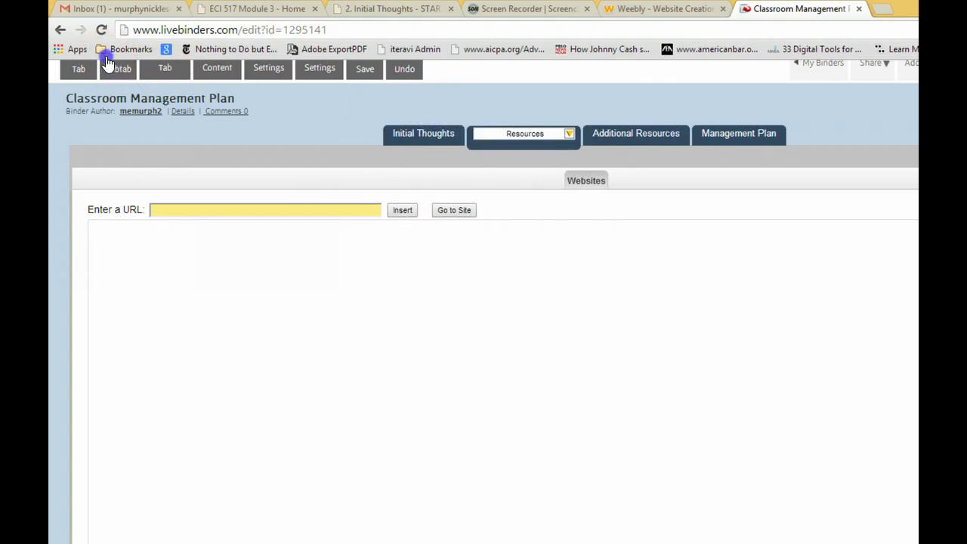
click(465, 146)
click(524, 148)
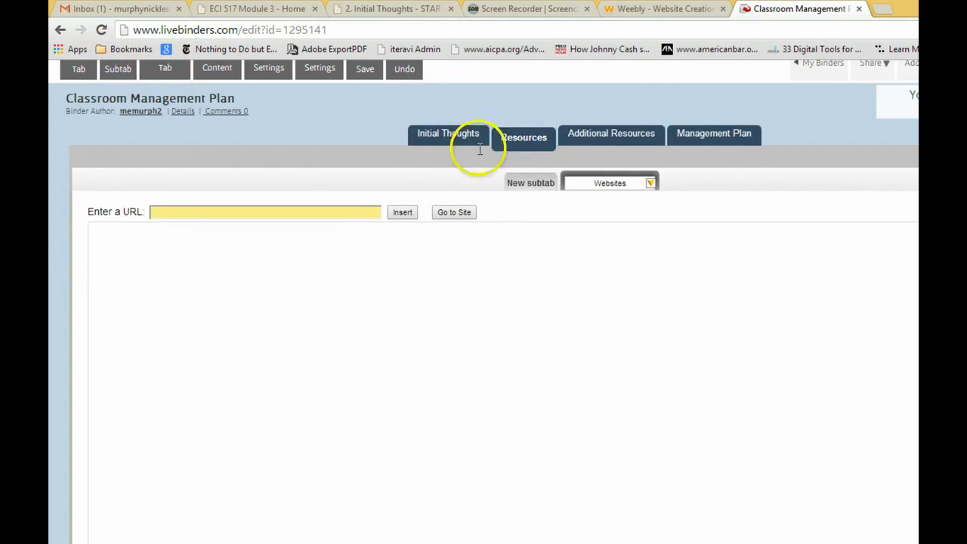
click(442, 147)
drag(472, 147, 424, 149)
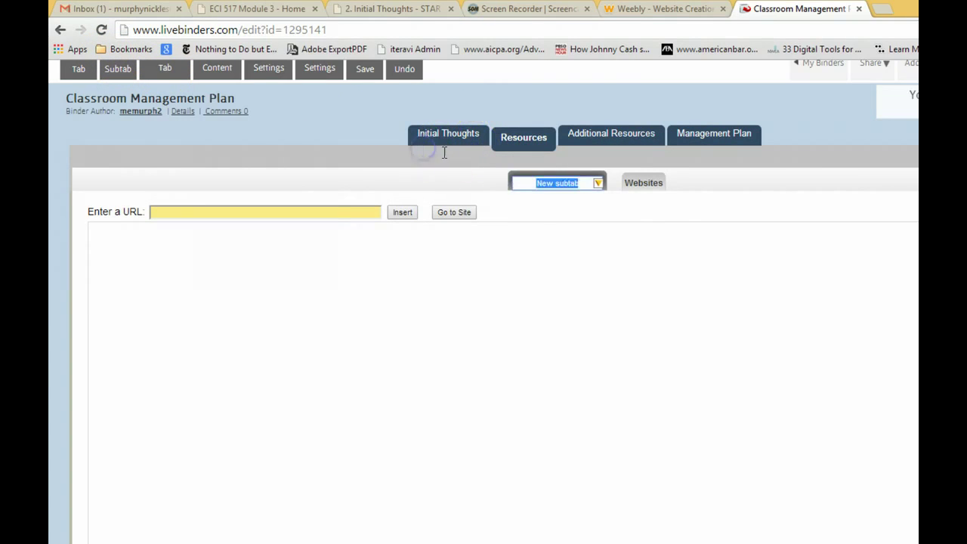
text(Articles)
click(439, 201)
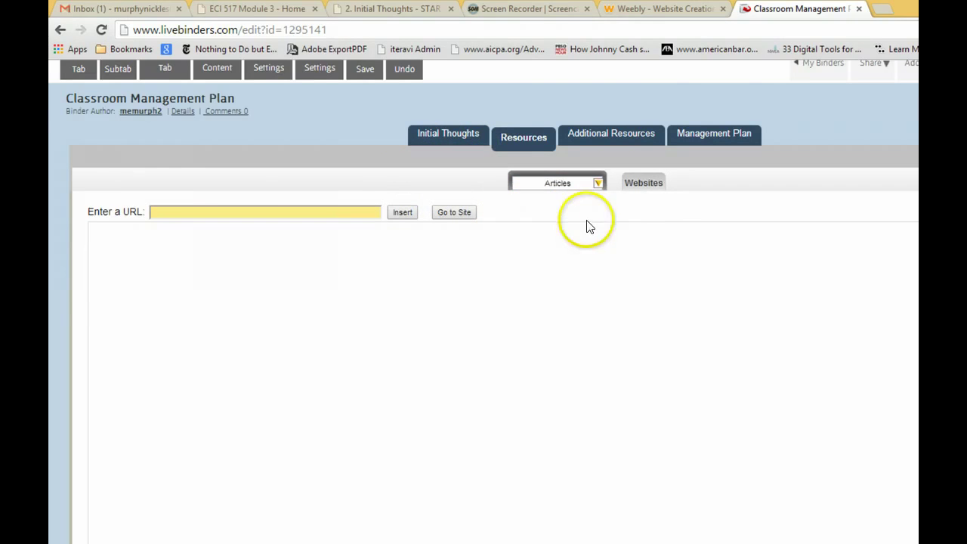
- Review the binder's sharing options and save the binder
scroll(589, 227, up, 1)
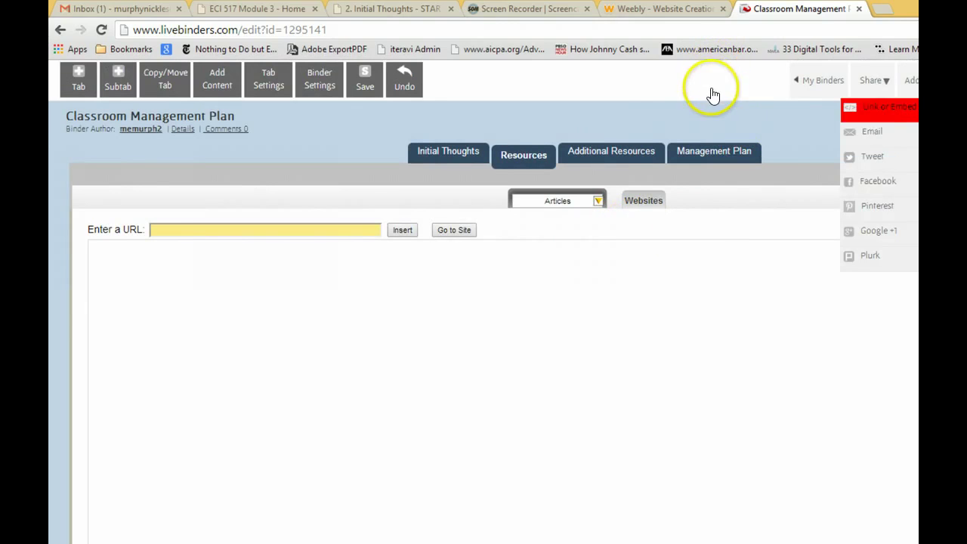
click(708, 214)
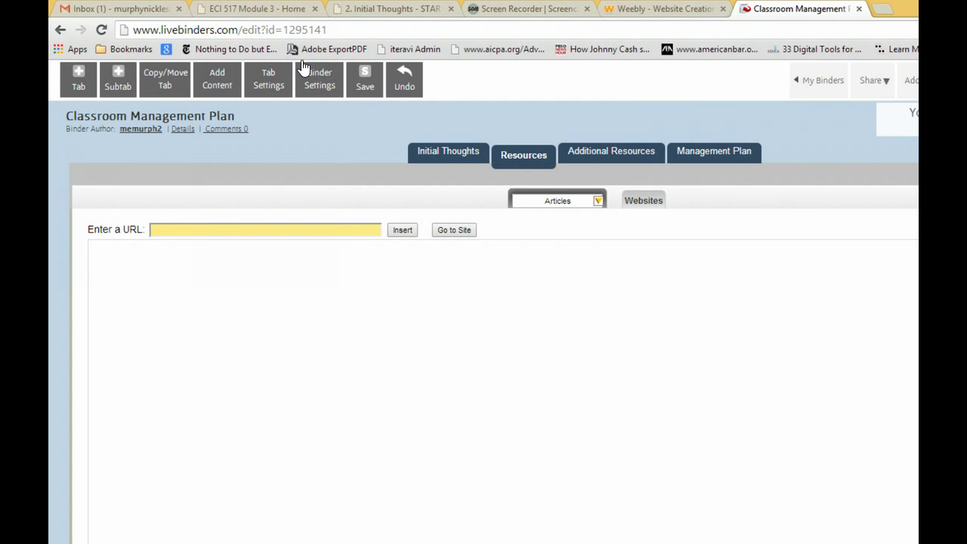
click(252, 91)
click(561, 198)
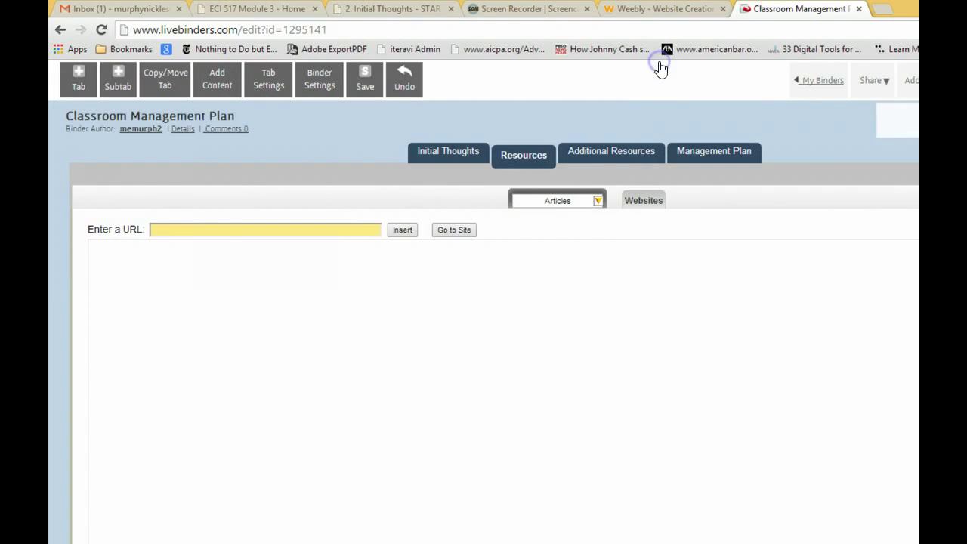